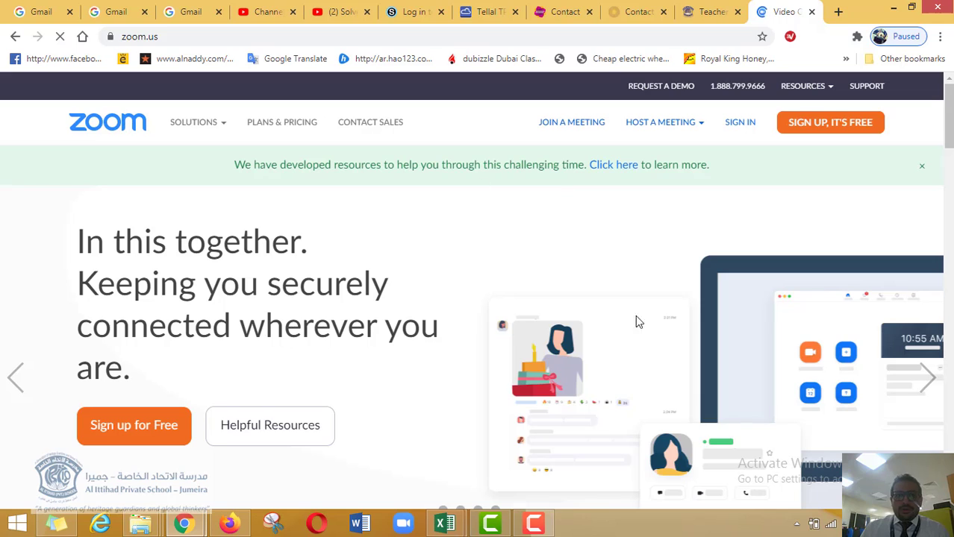
Sign in to the Zoom account with the saved credentials and open the personal meeting settings.
click(744, 128)
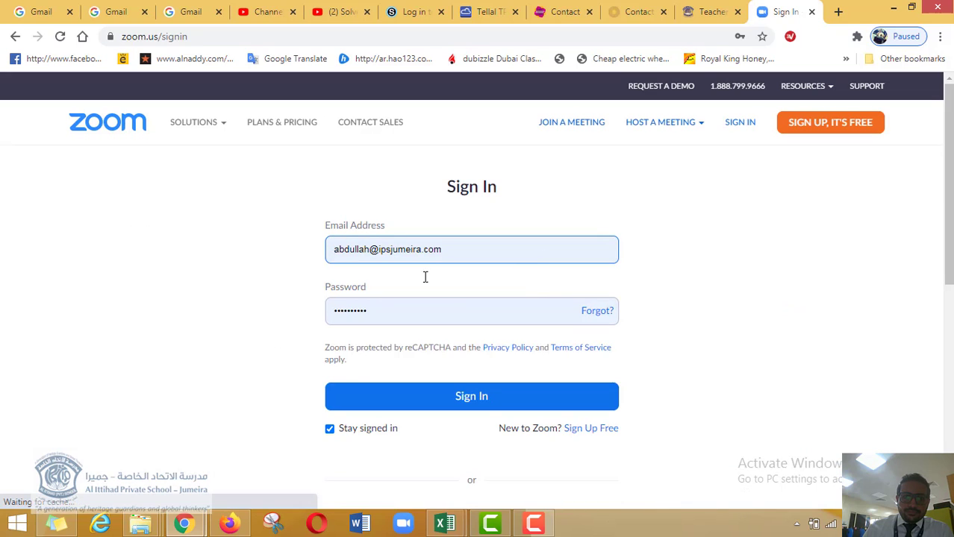
click(480, 399)
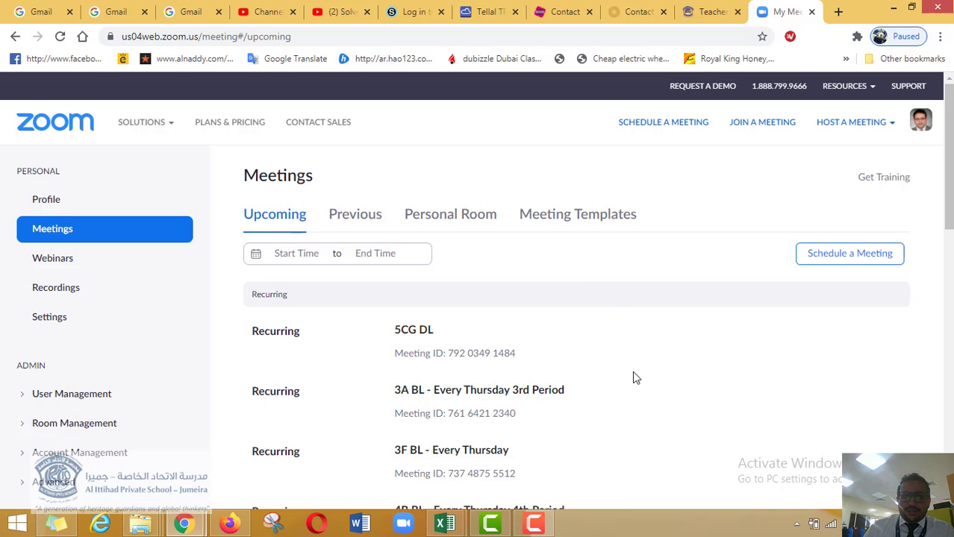
scroll(155, 422, down, 1)
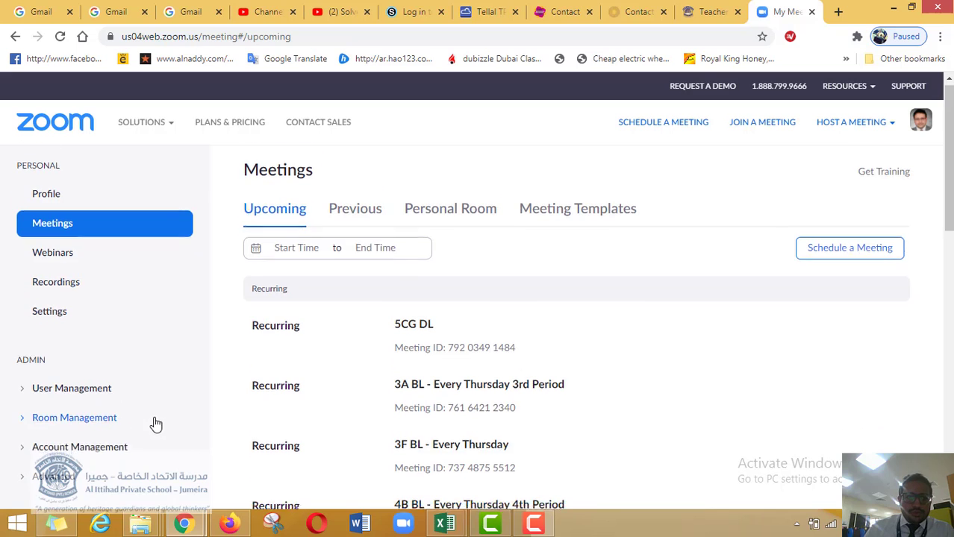
scroll(155, 424, down, 1)
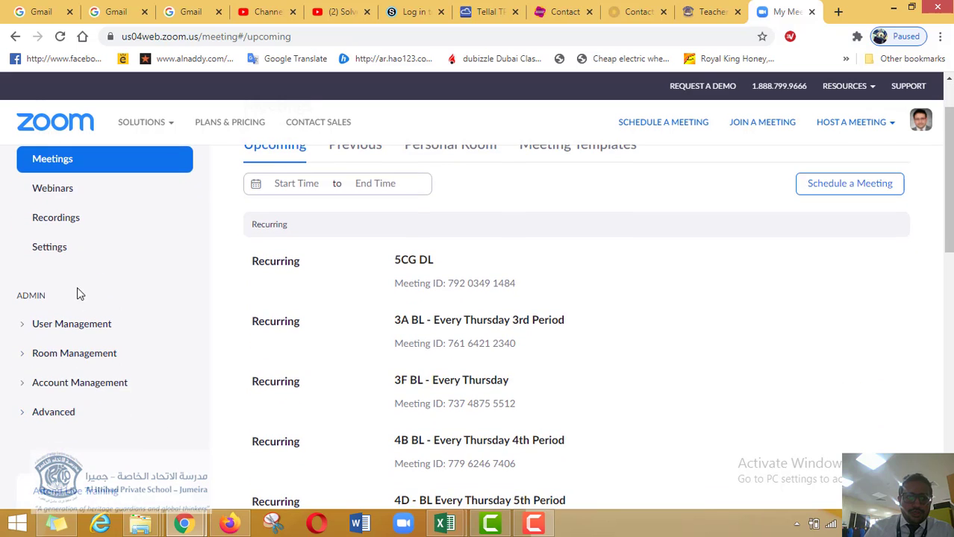
click(51, 251)
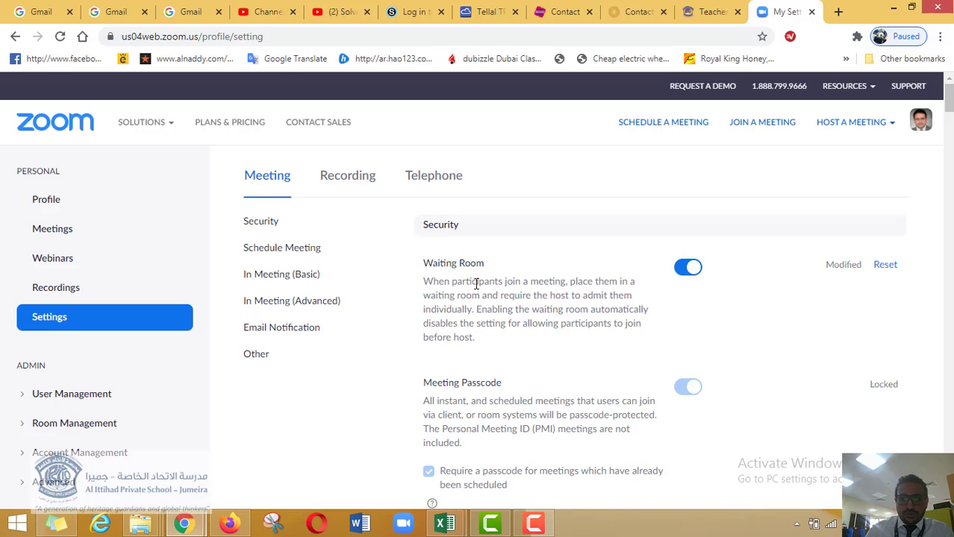
Review the Security and Schedule Meeting settings, including passcodes, host and participant video, joining before host, and muting participants on entry.
scroll(485, 299, down, 3)
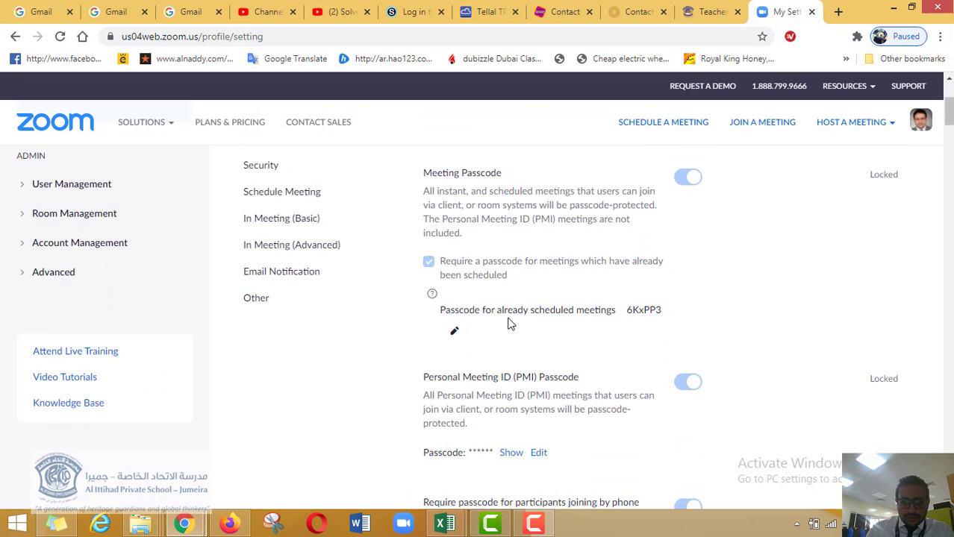
scroll(509, 323, down, 1)
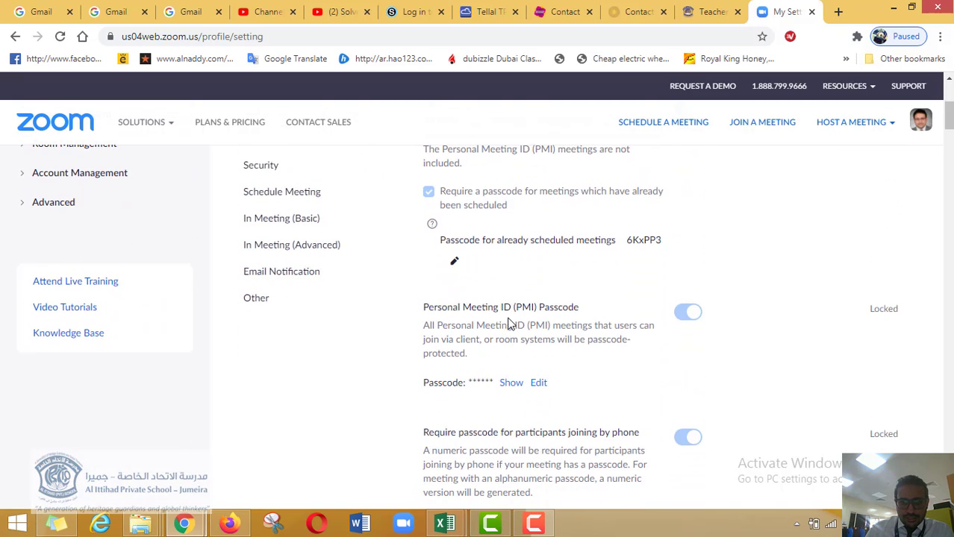
scroll(510, 324, down, 1)
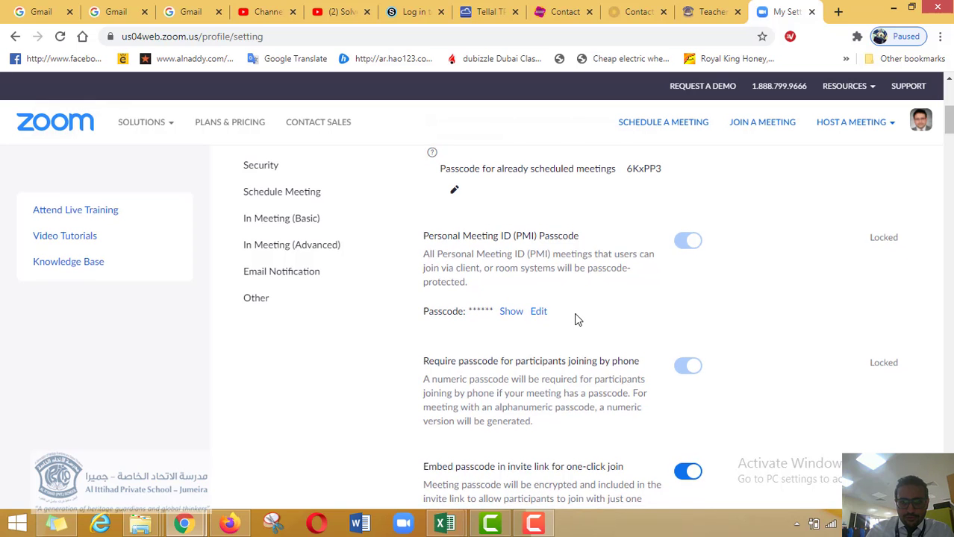
scroll(575, 320, down, 1)
scroll(574, 320, down, 7)
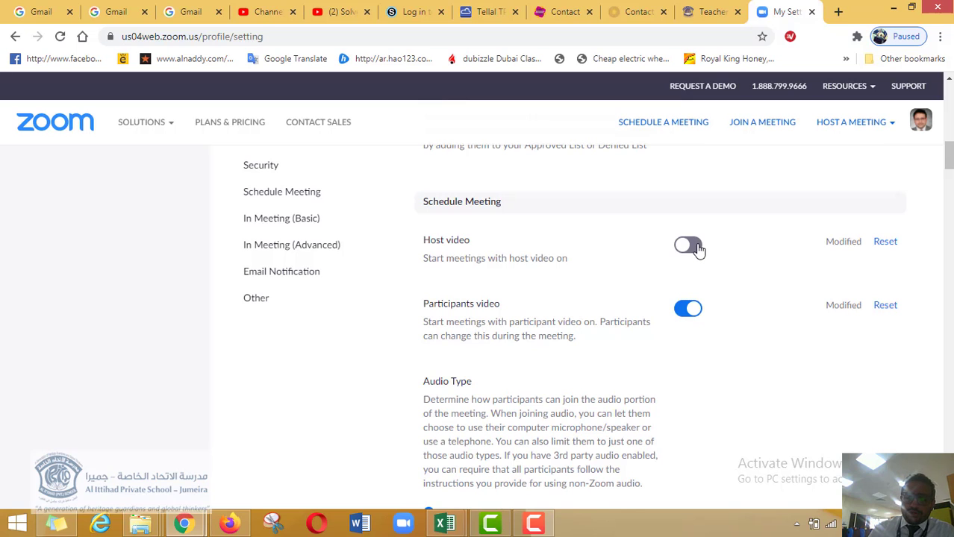
scroll(482, 310, down, 4)
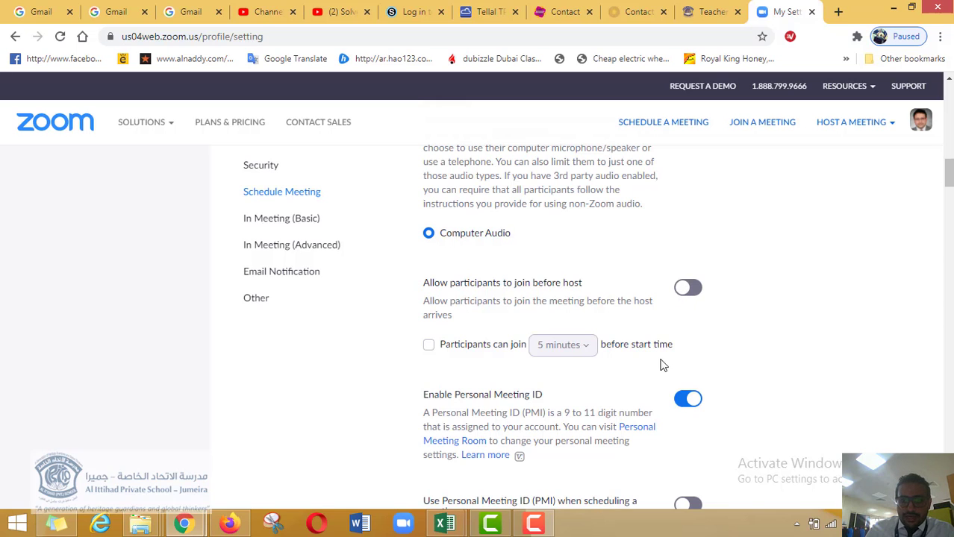
scroll(738, 364, down, 1)
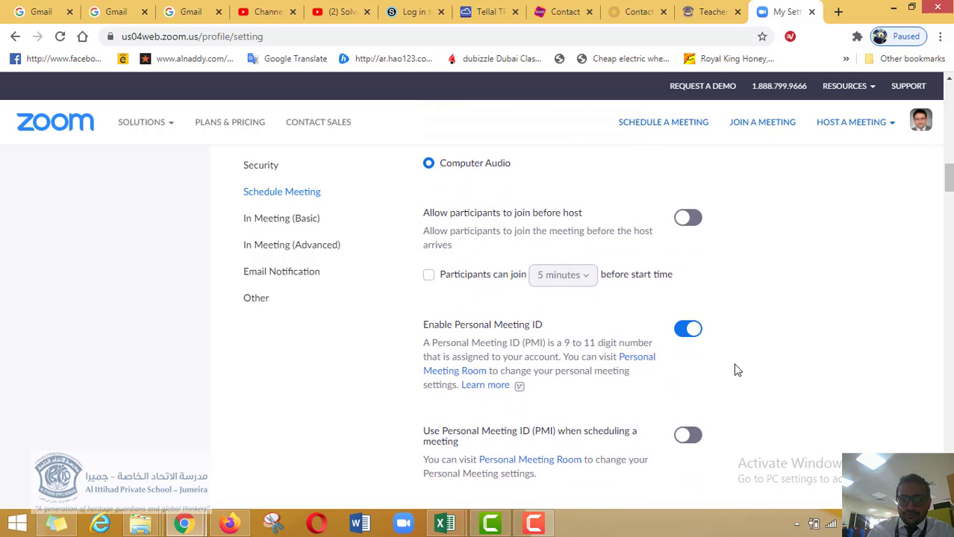
scroll(738, 371, down, 3)
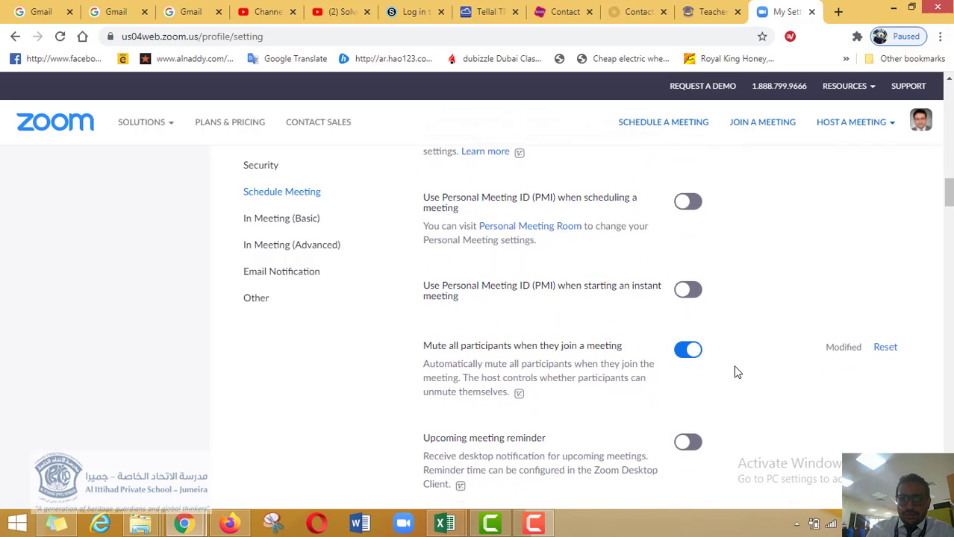
scroll(737, 371, down, 2)
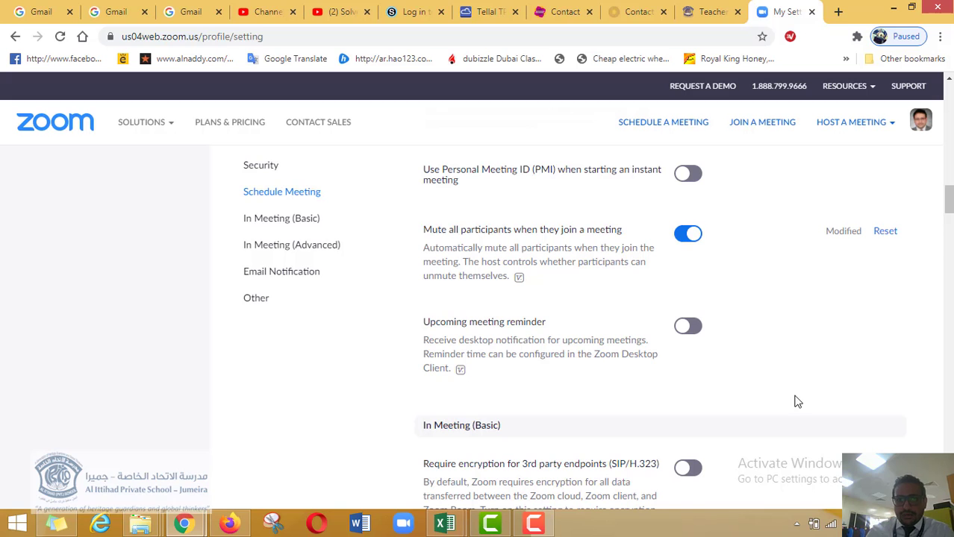
Examine the In Meeting (Basic) settings for chat, private chat, auto saving chats, sound notifications and file transfer.
scroll(796, 402, down, 1)
scroll(801, 405, down, 2)
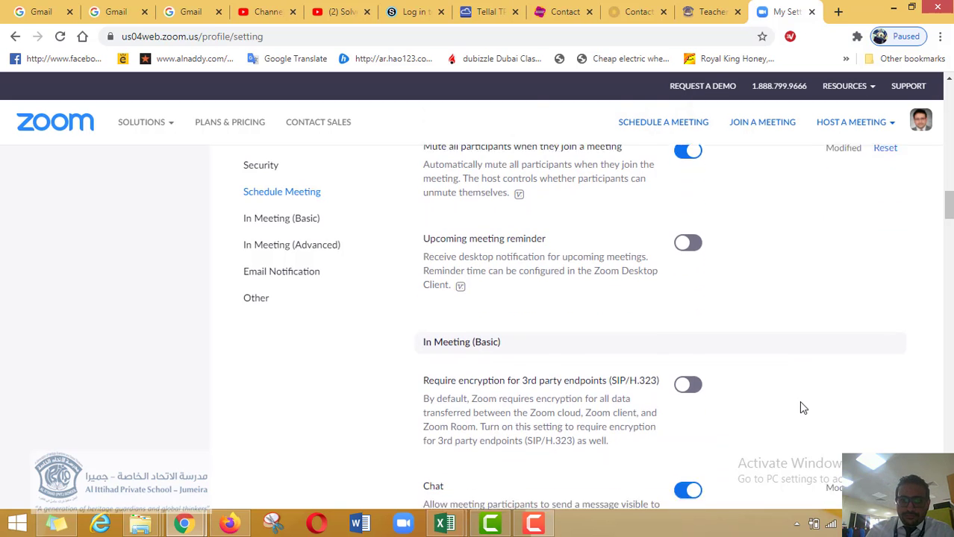
scroll(801, 404, down, 2)
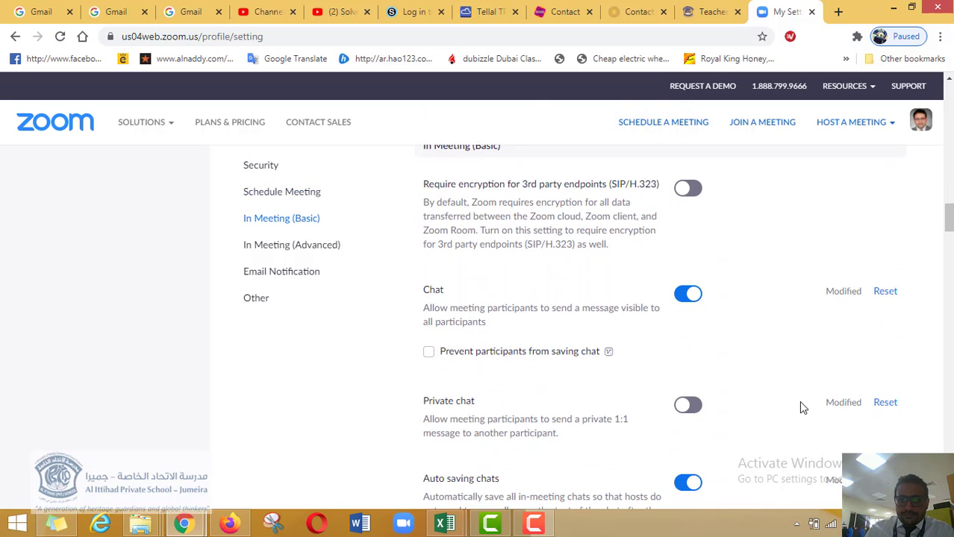
scroll(790, 297, up, 1)
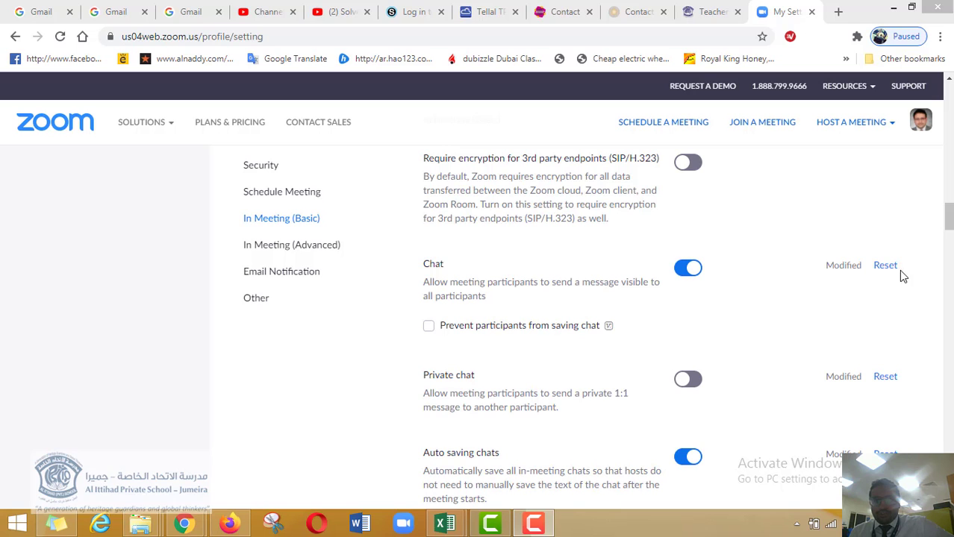
drag(948, 220, 941, 227)
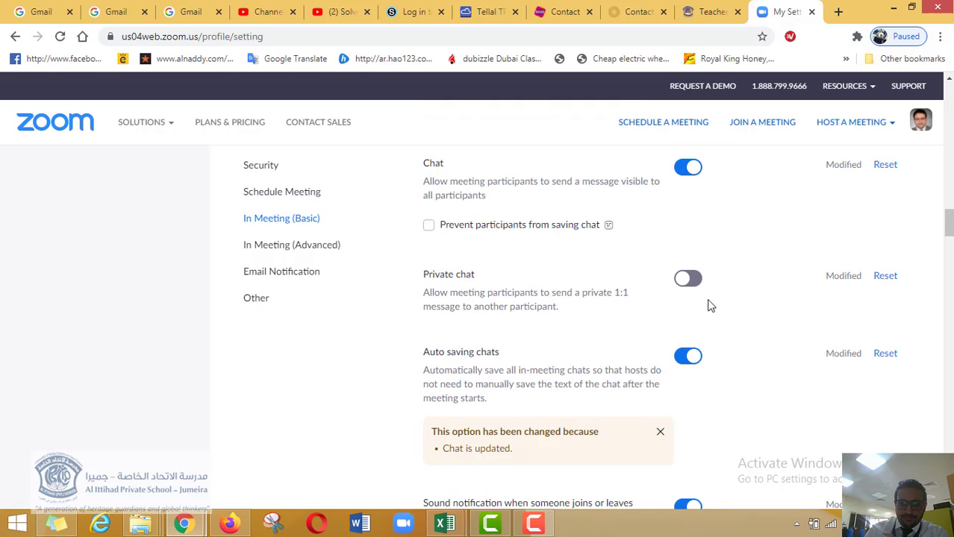
scroll(708, 302, down, 1)
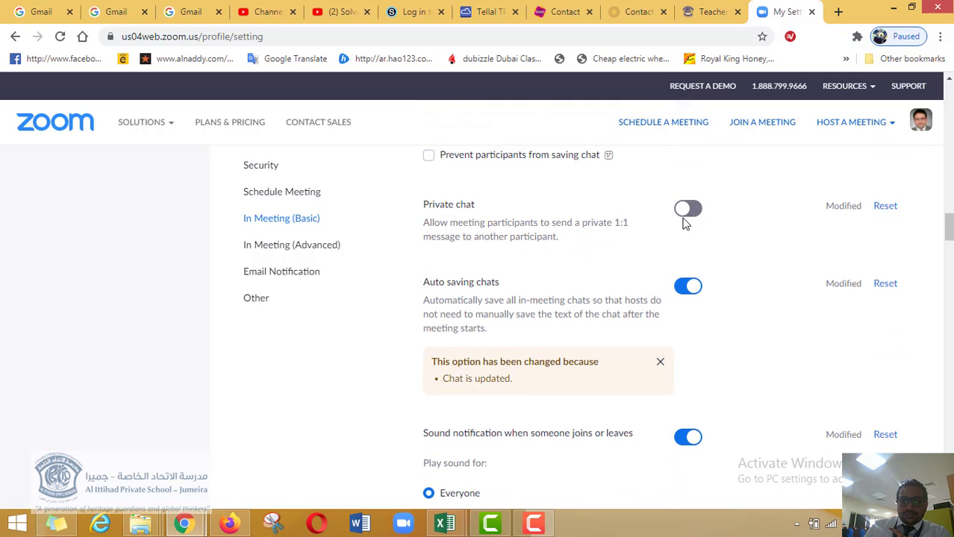
scroll(734, 315, down, 1)
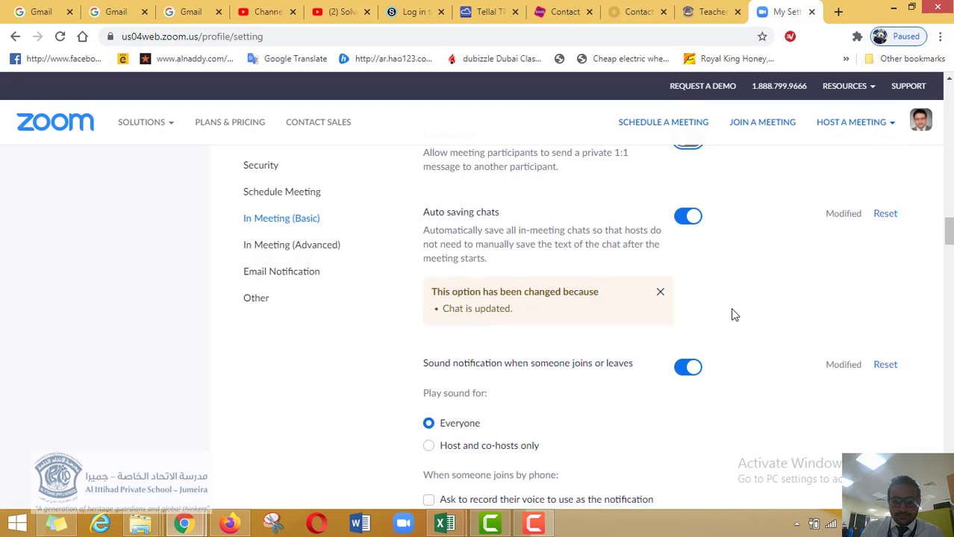
scroll(747, 394, down, 3)
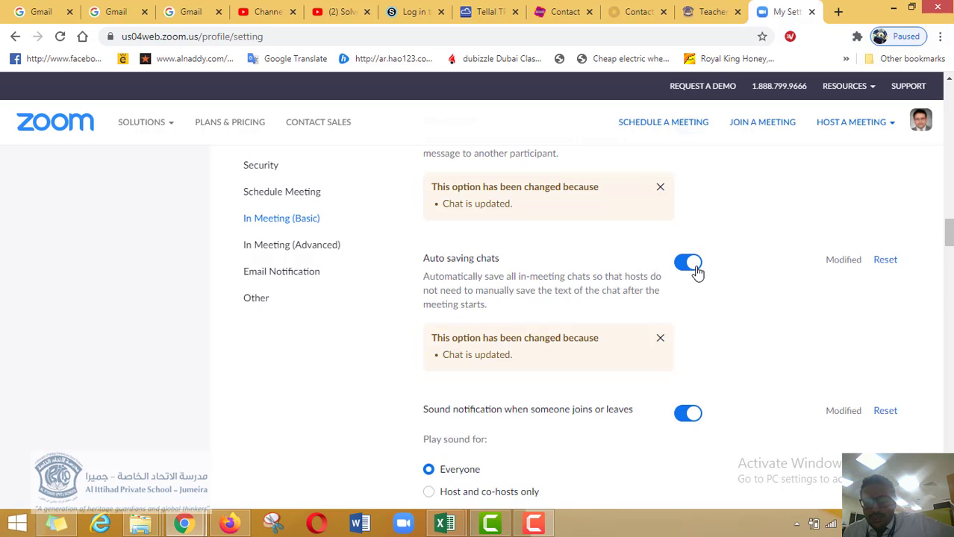
scroll(728, 453, down, 1)
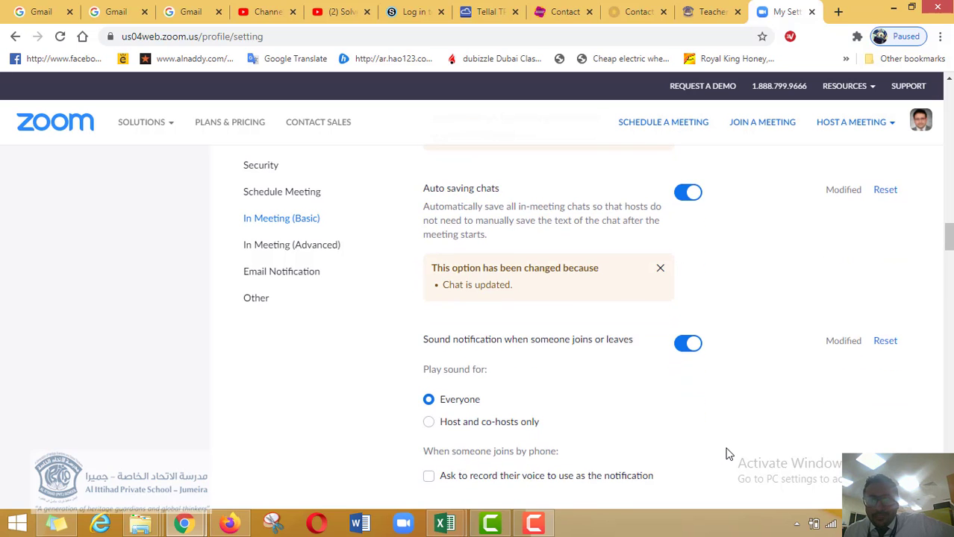
scroll(478, 342, down, 1)
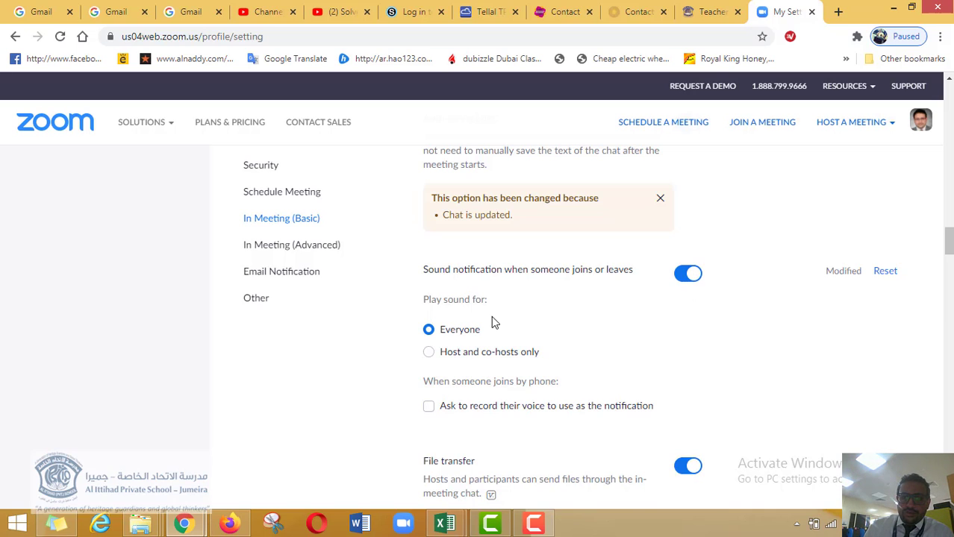
scroll(565, 415, down, 1)
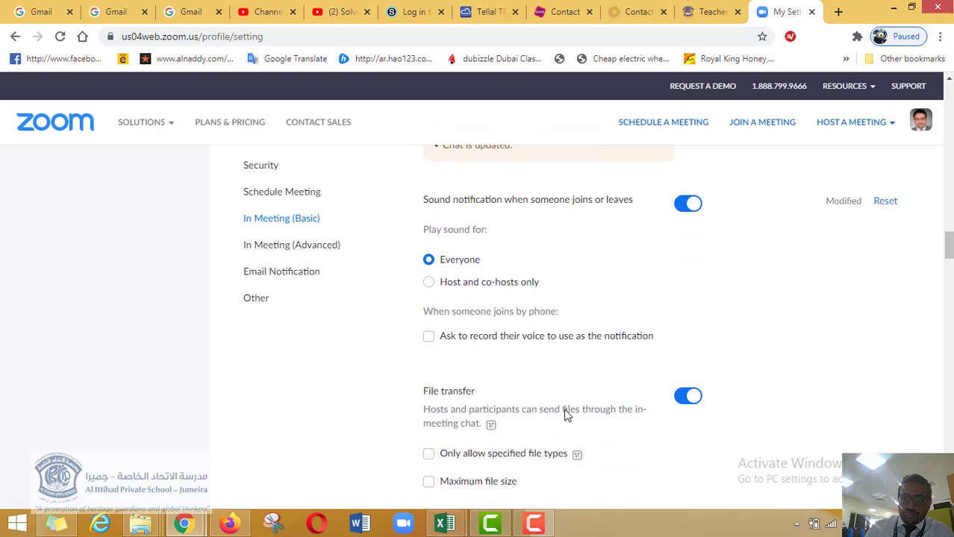
scroll(565, 415, down, 2)
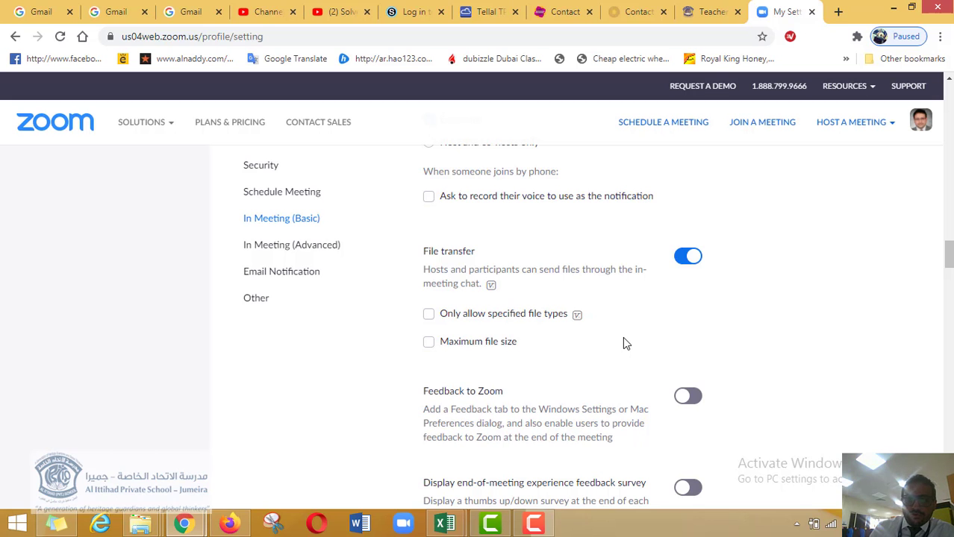
Examine the remaining In Meeting (Basic) settings, from screen sharing, annotation, whiteboard and remote control to reactions, rejoining, renaming and profile pictures.
scroll(641, 330, down, 5)
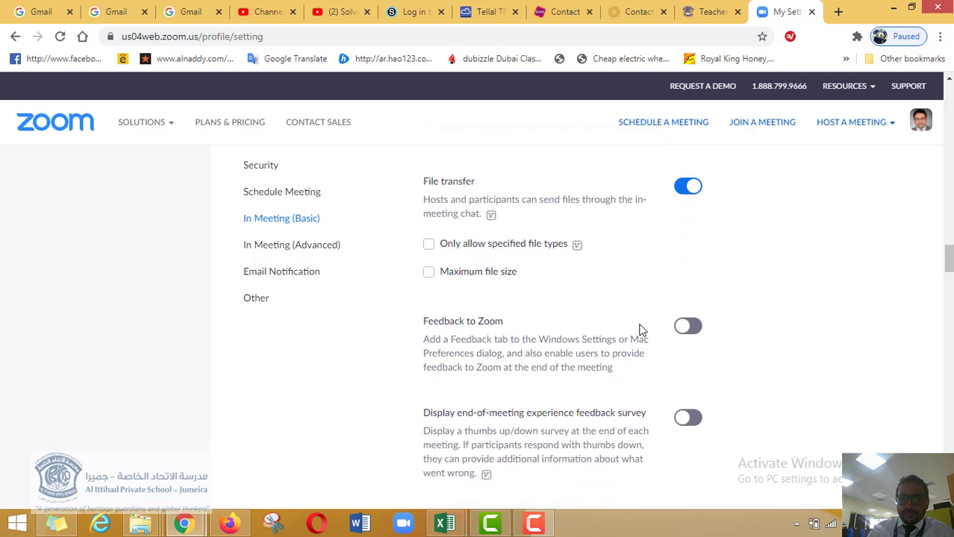
scroll(640, 330, down, 2)
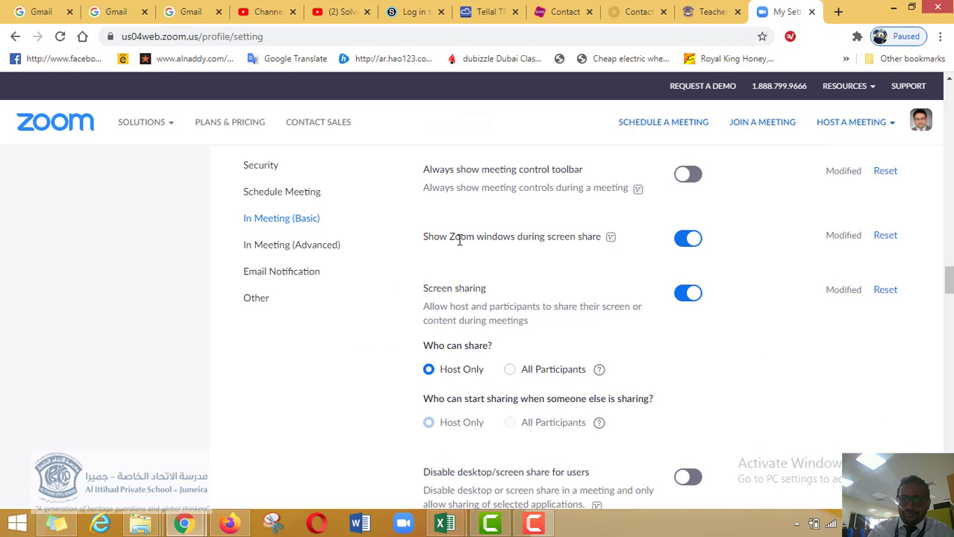
scroll(739, 324, down, 1)
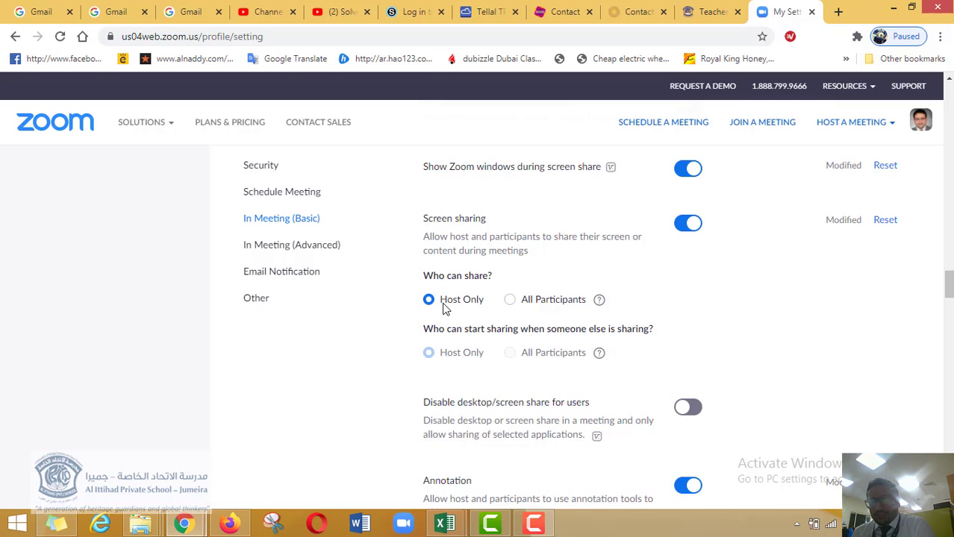
scroll(485, 291, down, 4)
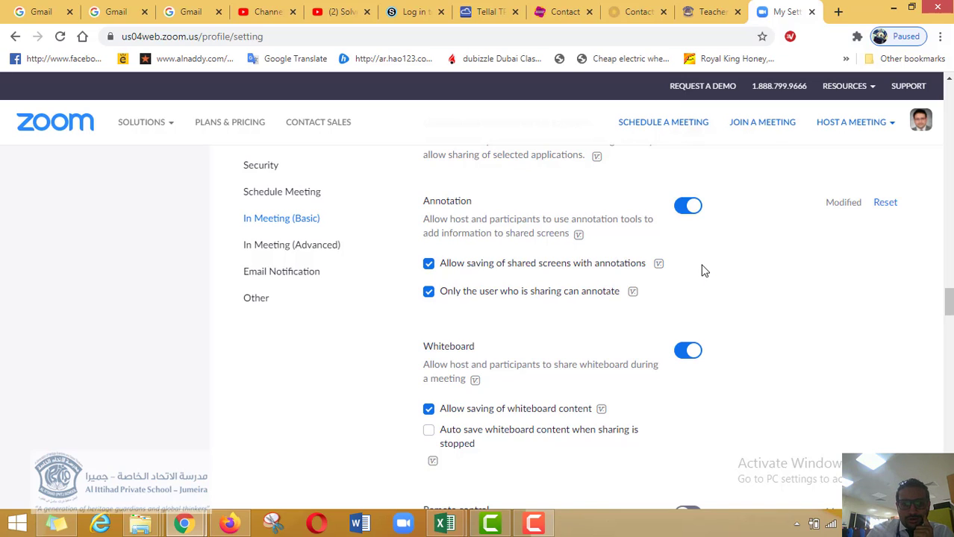
scroll(655, 317, down, 1)
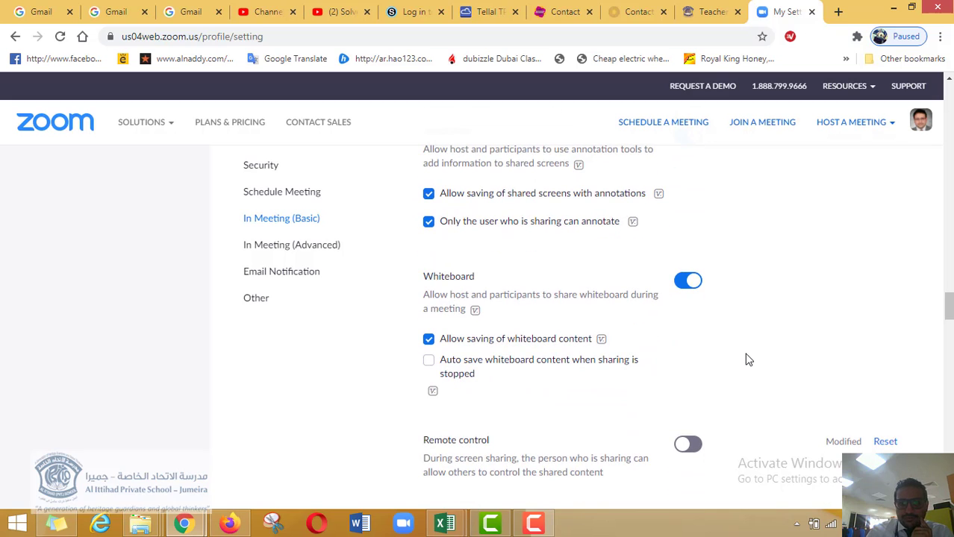
scroll(752, 356, down, 1)
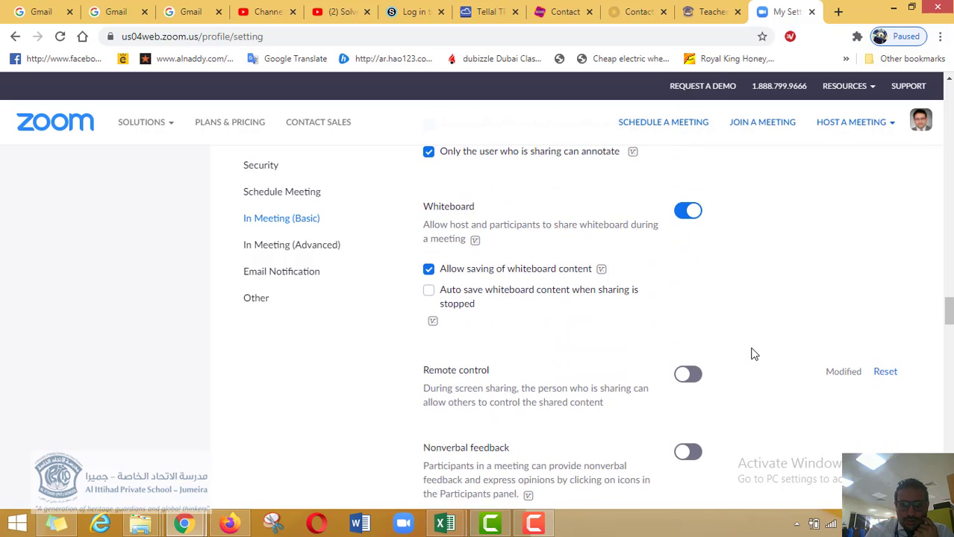
scroll(753, 354, down, 1)
scroll(753, 354, down, 1)
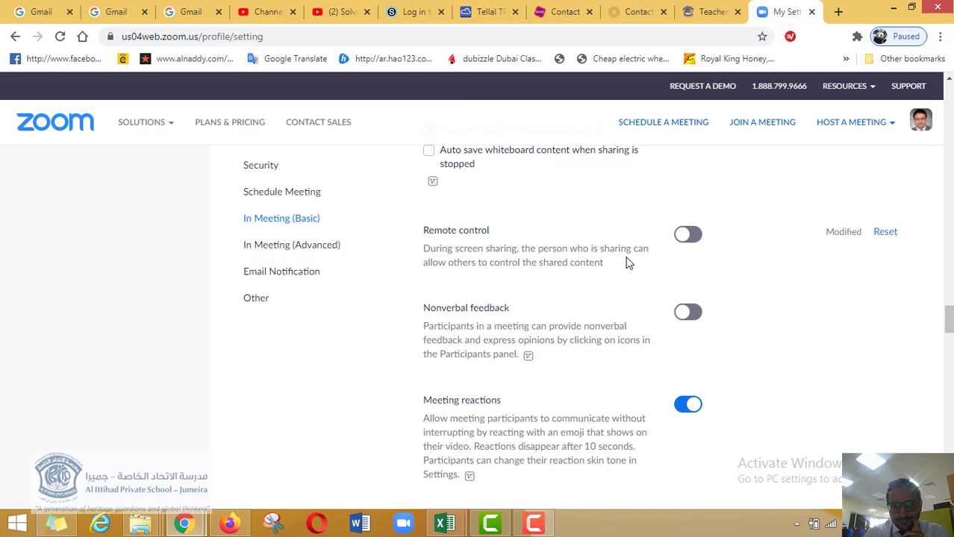
scroll(626, 267, down, 2)
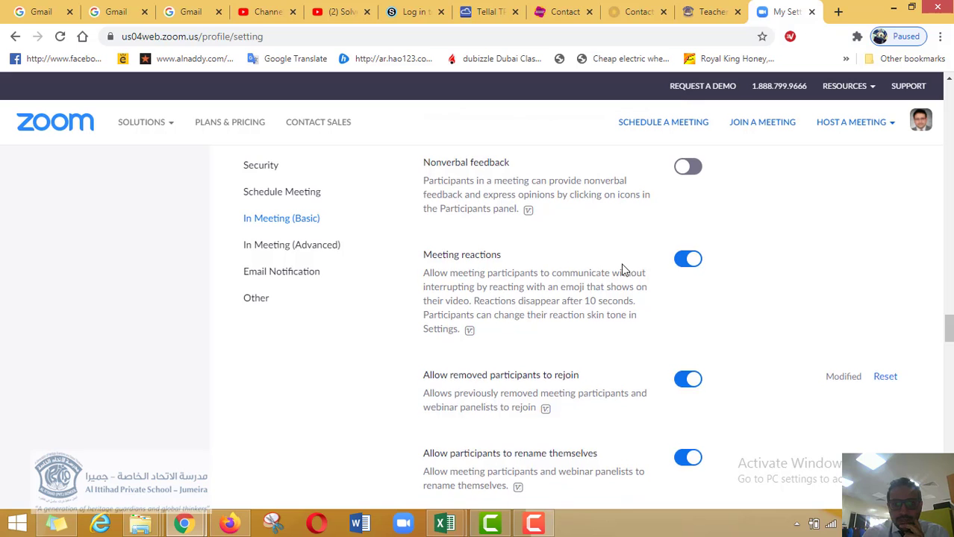
scroll(624, 268, down, 1)
scroll(614, 267, down, 1)
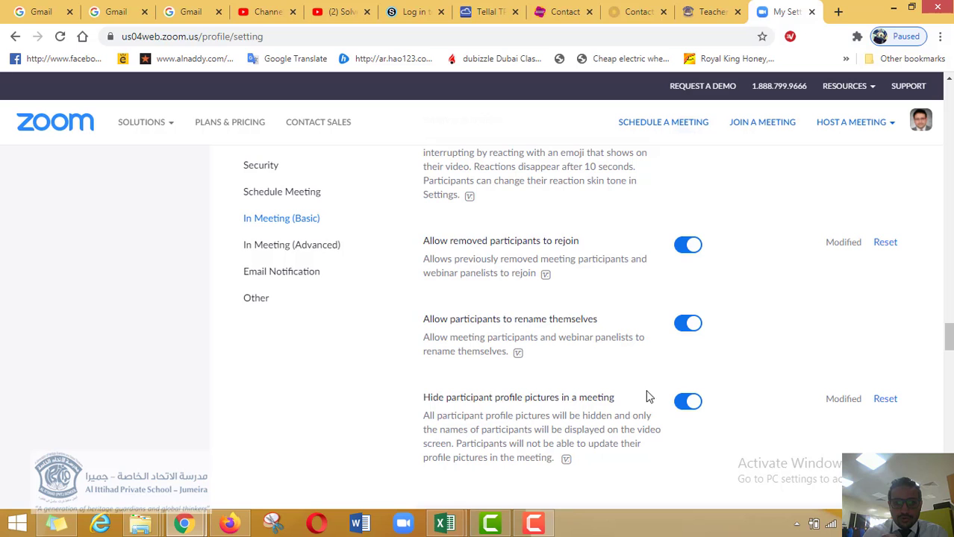
scroll(455, 329, down, 2)
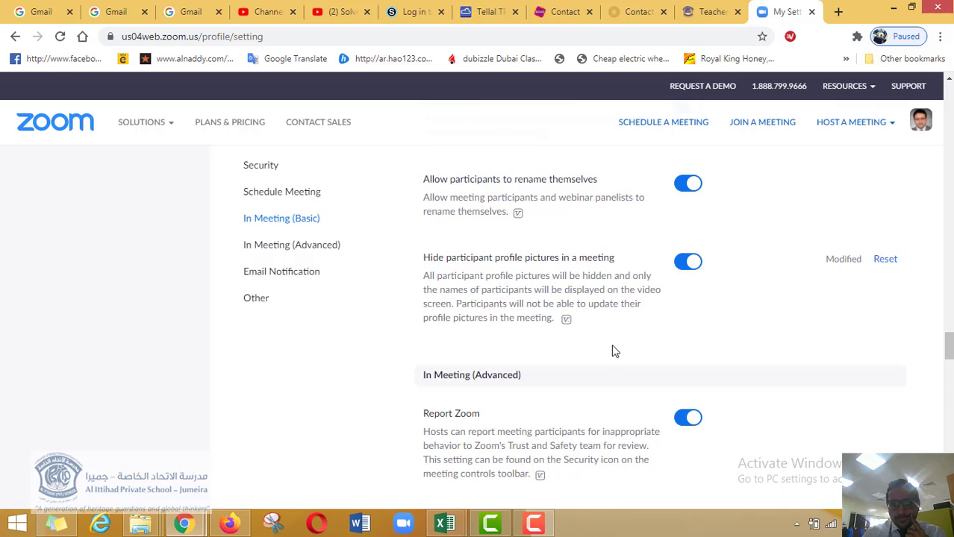
scroll(451, 241, down, 1)
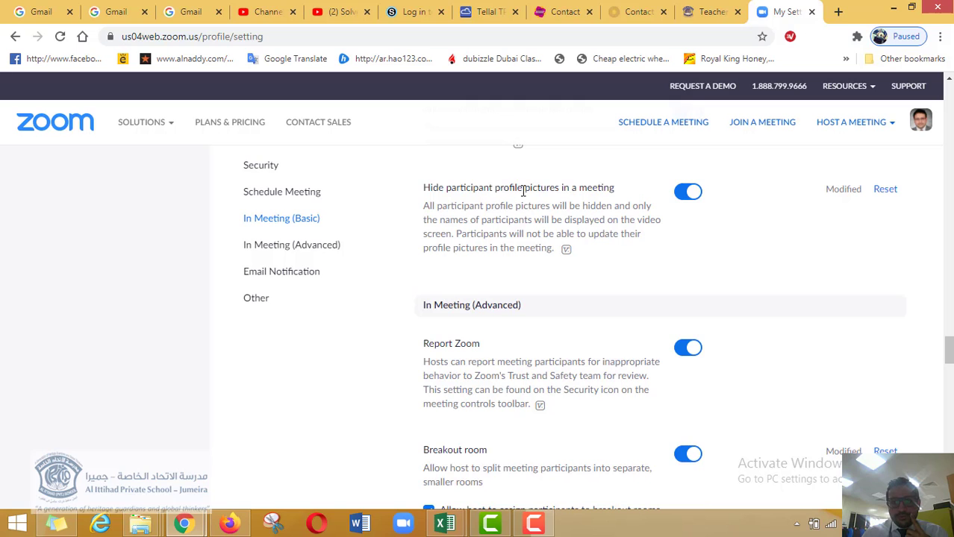
Turn on Remote support in the In Meeting (Advanced) settings, accepting the change to the dependent Breakout room setting.
scroll(909, 452, down, 1)
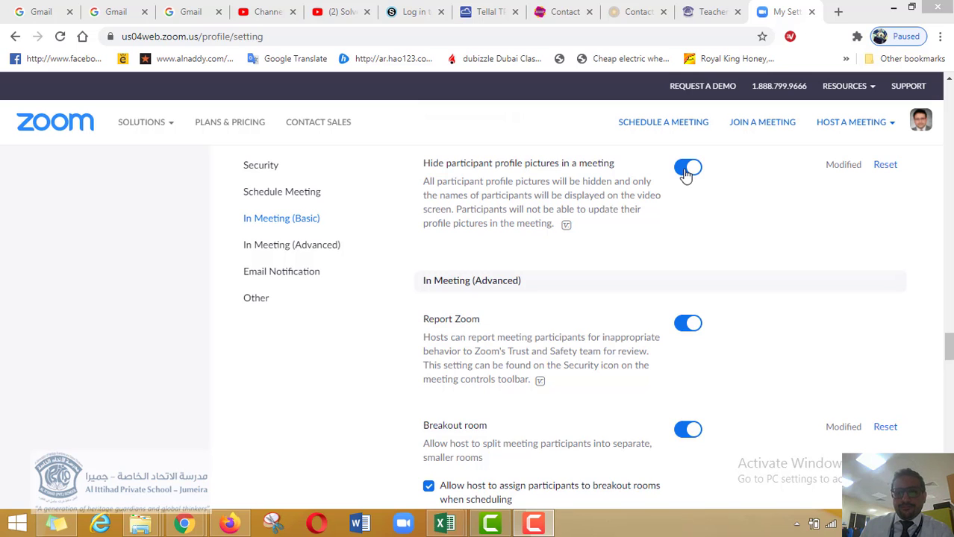
scroll(652, 300, down, 3)
scroll(629, 315, up, 1)
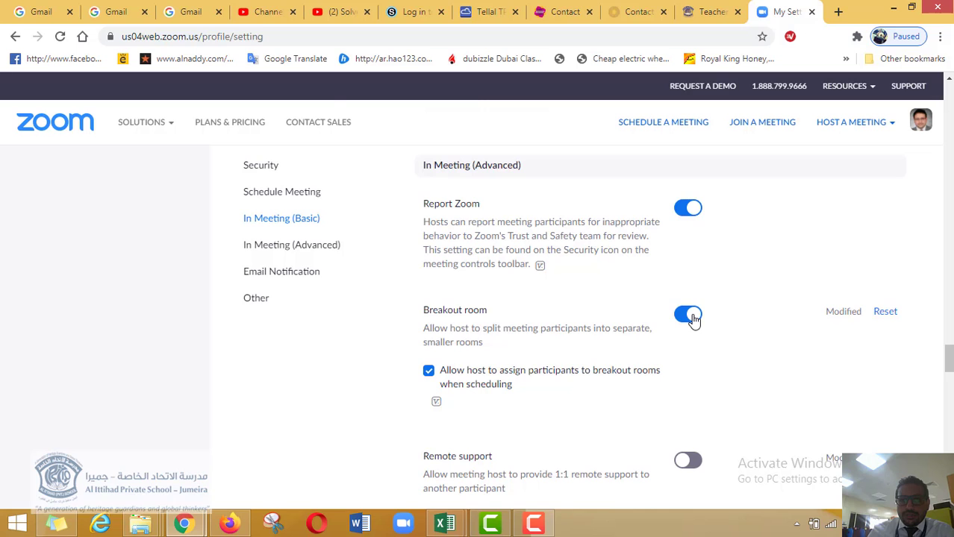
scroll(719, 394, down, 1)
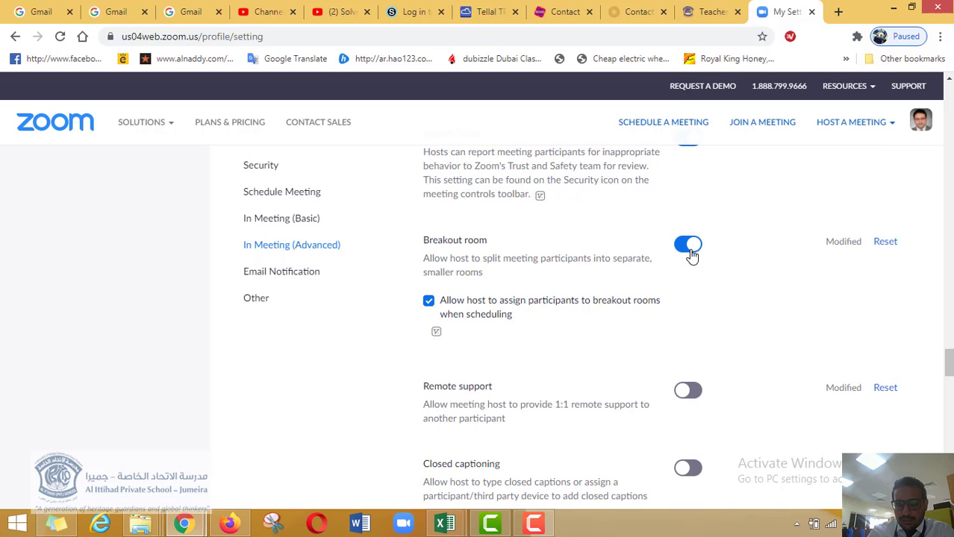
click(689, 392)
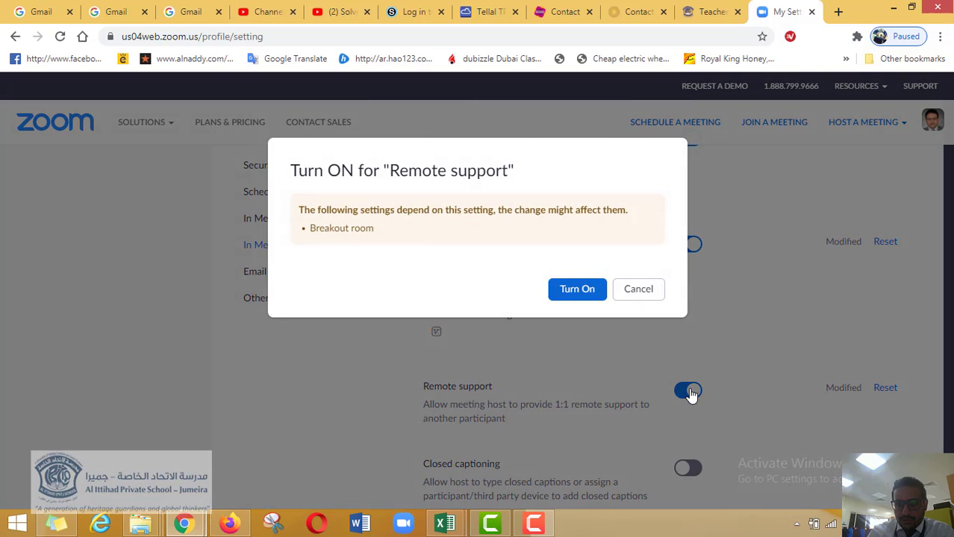
click(574, 296)
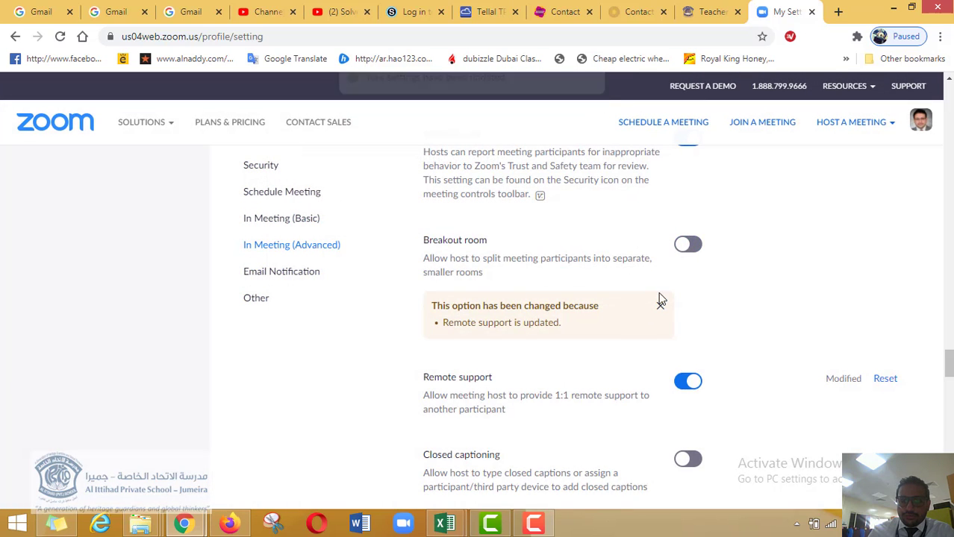
Turn Remote support back off and re-enable the Breakout room setting.
scroll(480, 393, down, 1)
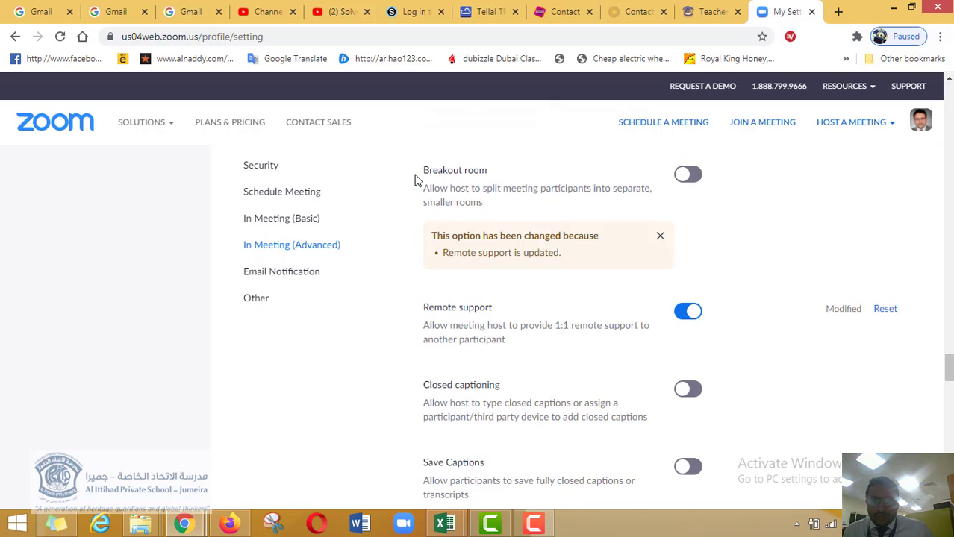
click(684, 314)
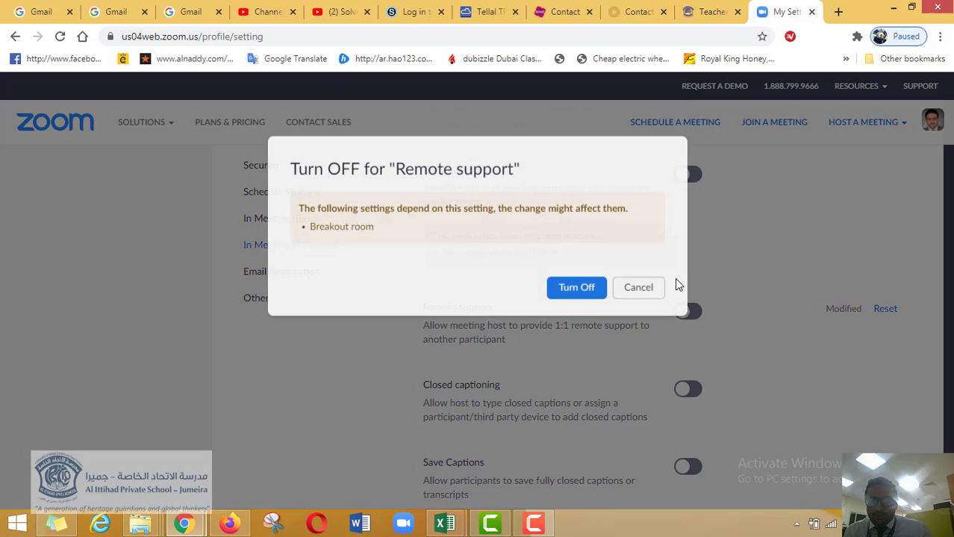
click(586, 286)
click(693, 178)
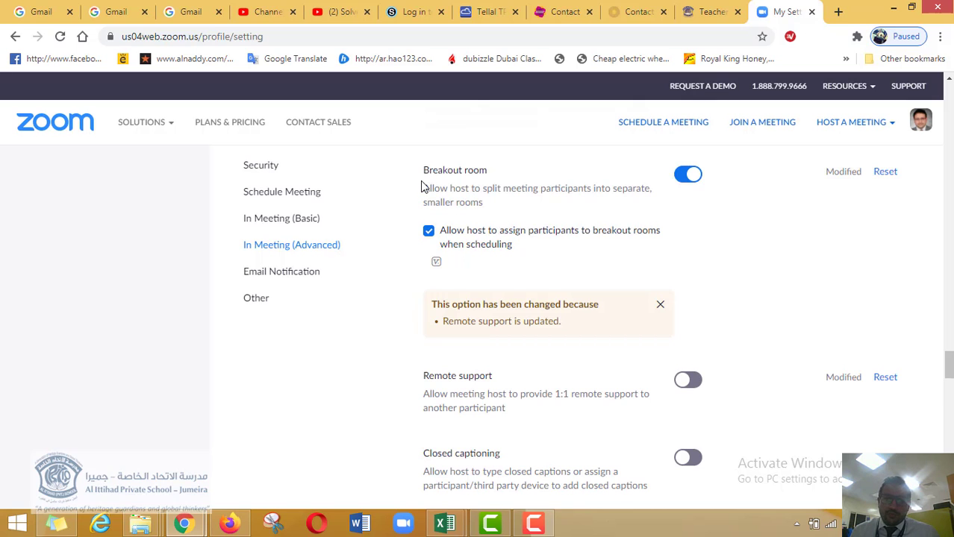
Disallow the use of videos for virtual backgrounds while keeping Virtual background on, and save the change.
scroll(446, 244, down, 5)
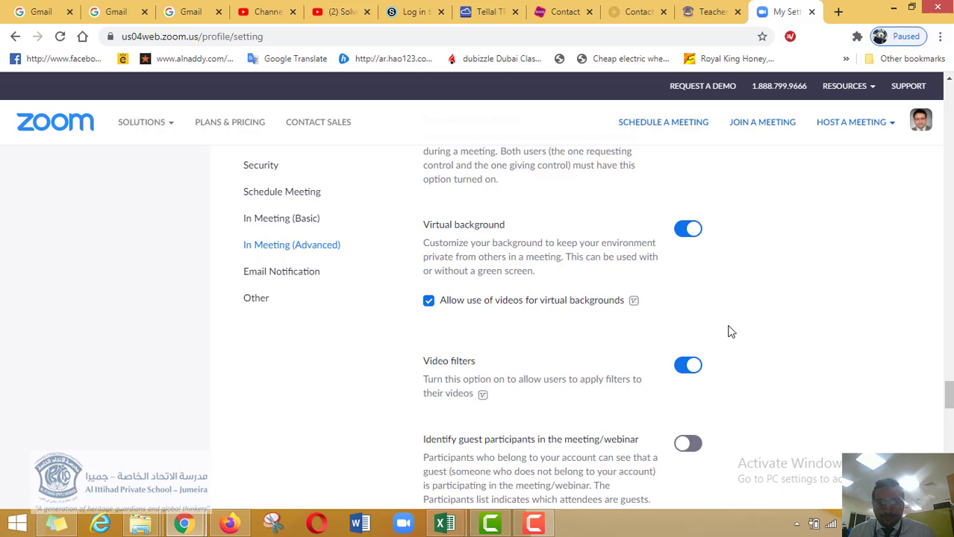
scroll(733, 333, down, 1)
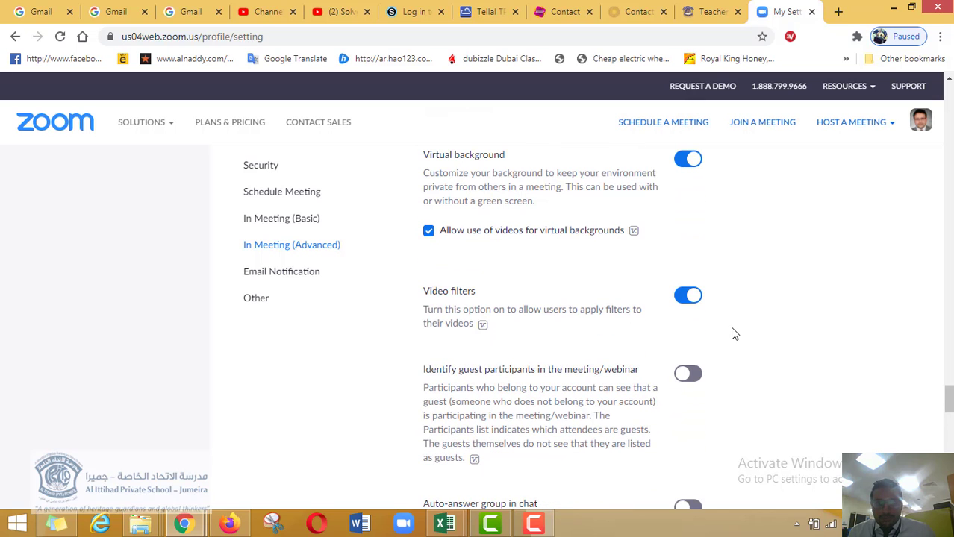
click(429, 233)
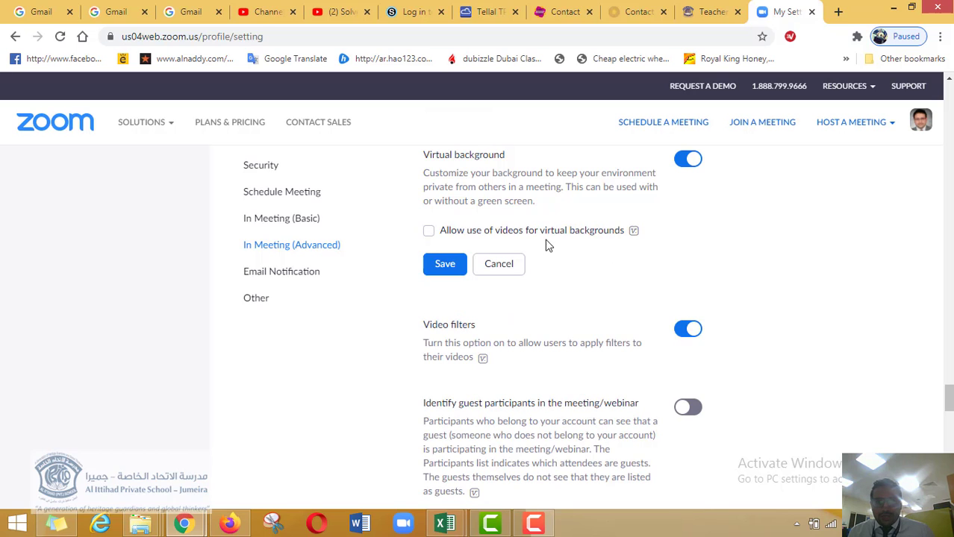
click(444, 266)
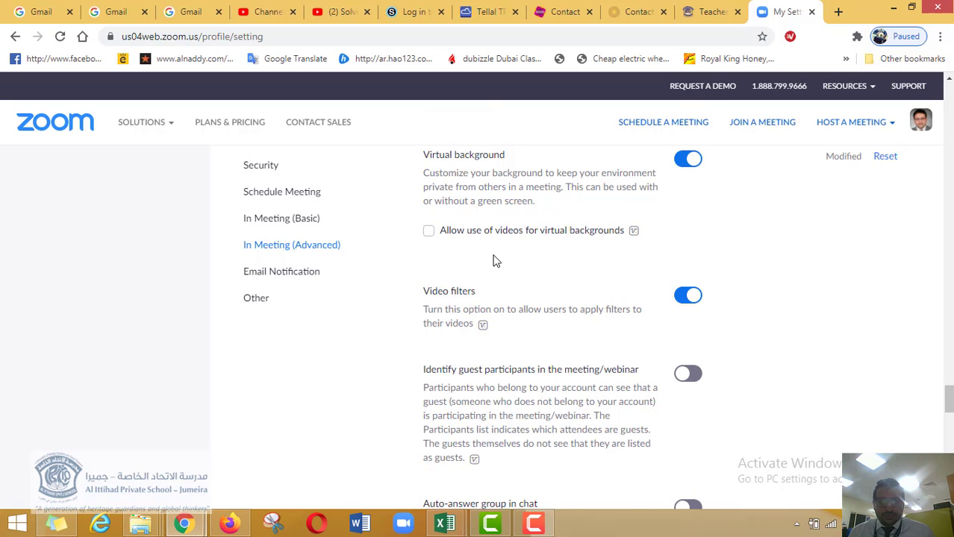
Examine the remaining In Meeting (Advanced) settings and the Email Notification and Other sections down to the end of the page.
scroll(554, 322, down, 5)
scroll(553, 322, down, 3)
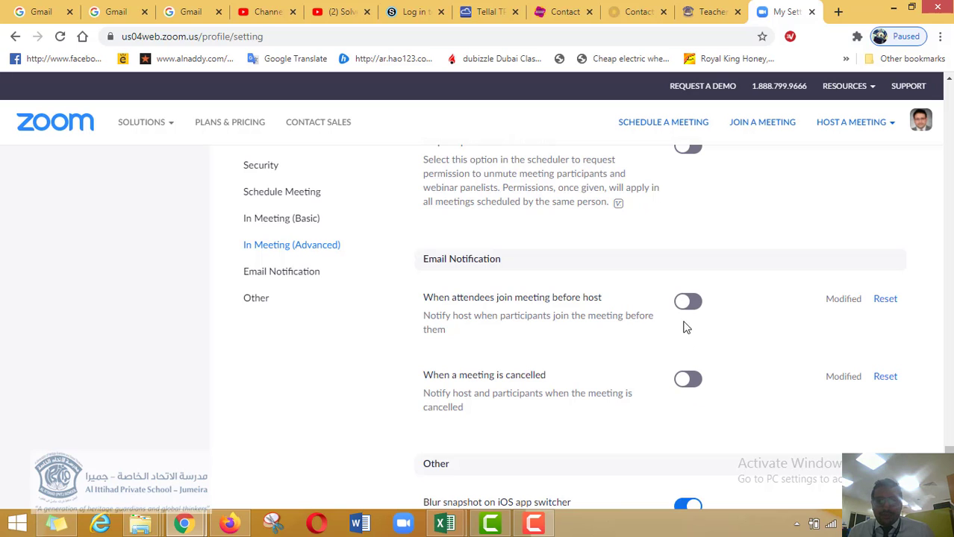
scroll(631, 389, down, 2)
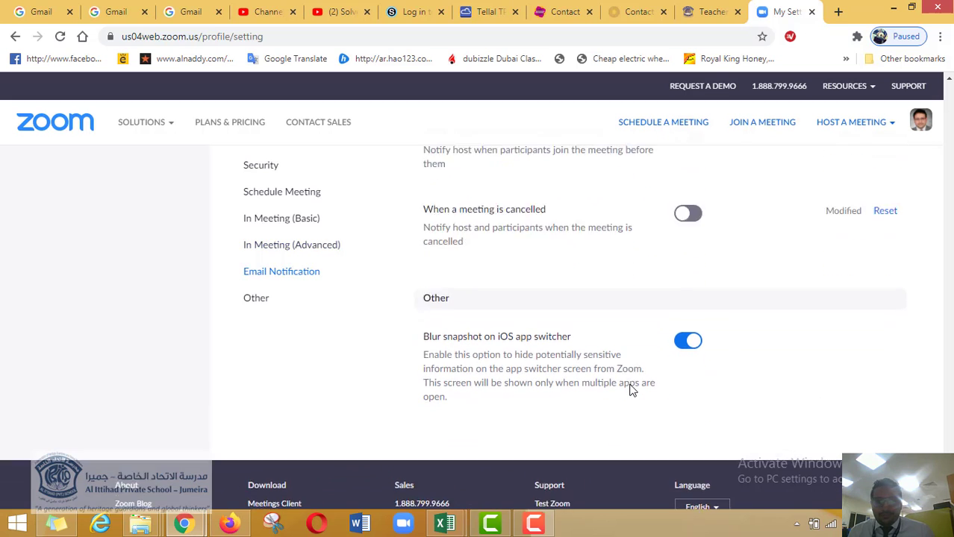
scroll(631, 389, down, 2)
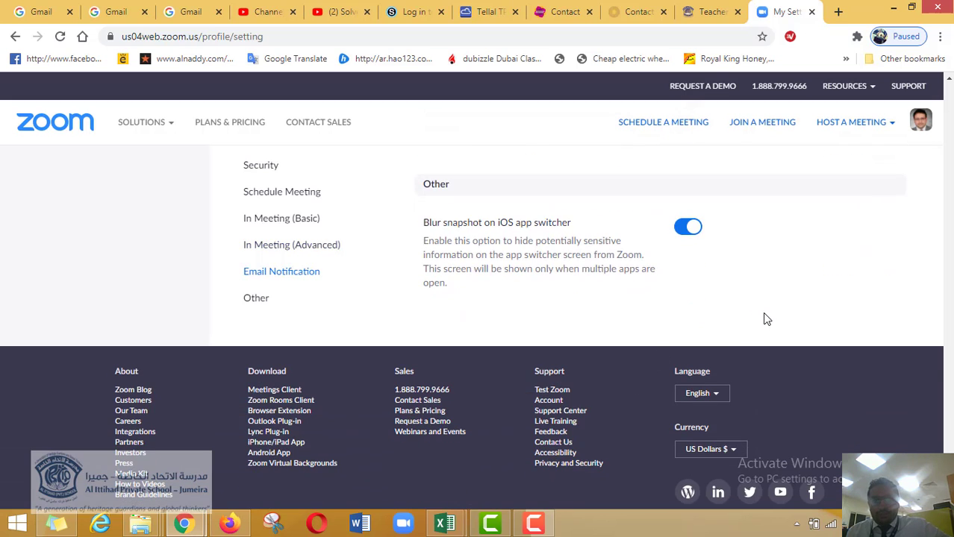
scroll(735, 332, up, 2)
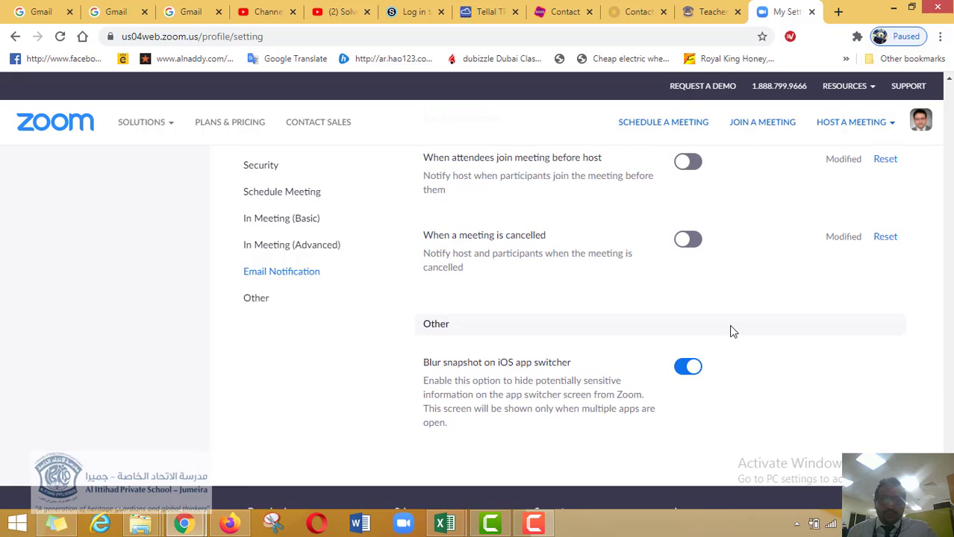